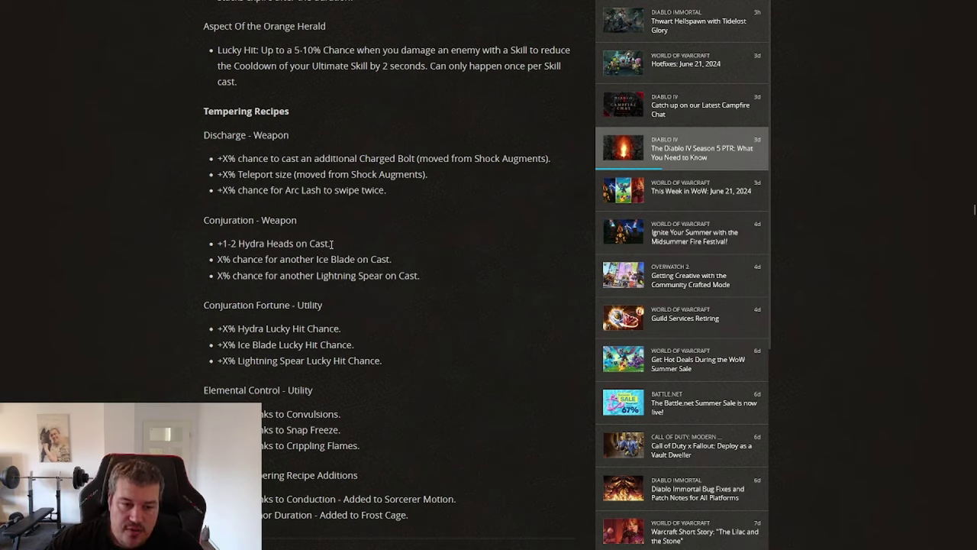
Highlight the "+1-2 Hydra Heads on Cast" and "X% Hydra Lucky Hit Chance" tempering recipes in the patch notes
drag(331, 244, 219, 246)
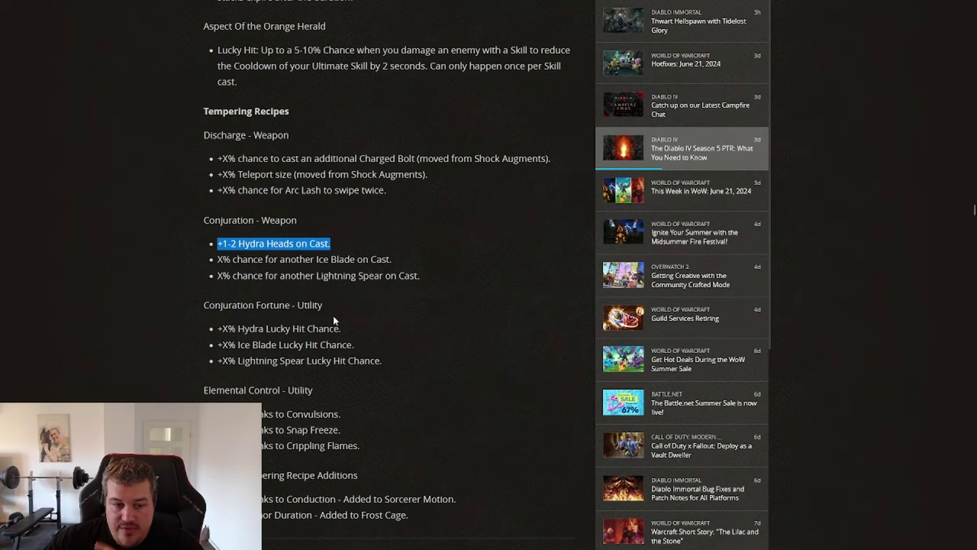
drag(343, 329, 222, 328)
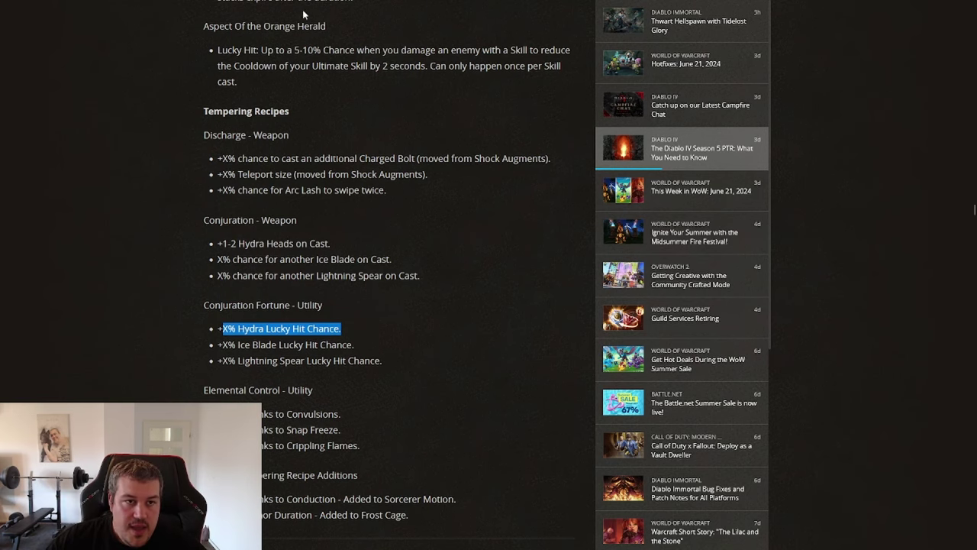
Switch to the S5 Hydra Sorcerer build on D4Builds.gg and review the tempering stats on its gear
mouse_move(255, 10)
click(197, 12)
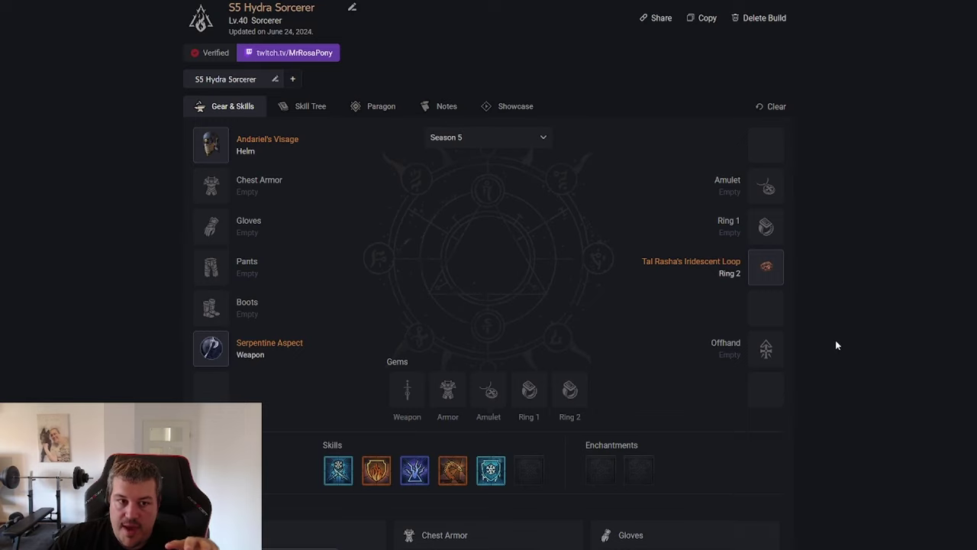
scroll(836, 340, down, 3)
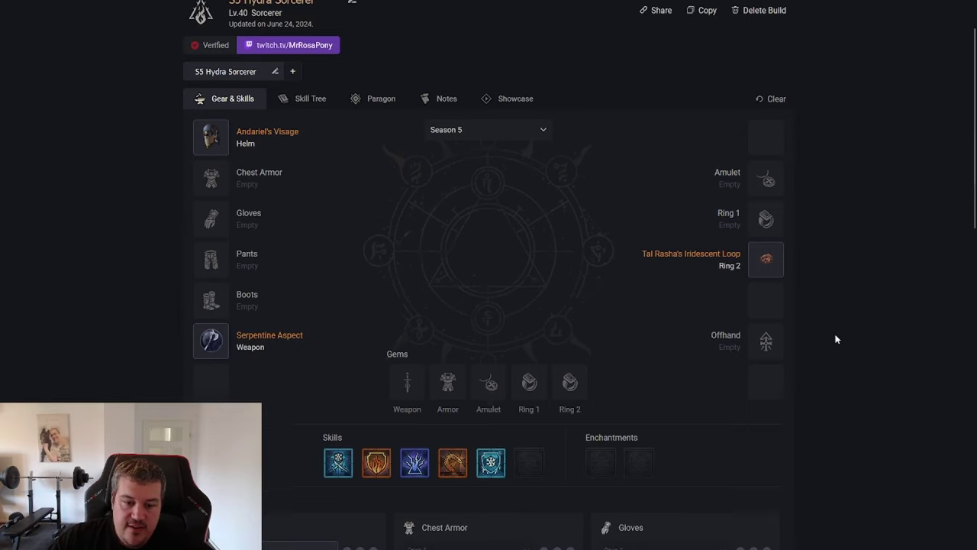
scroll(832, 340, down, 2)
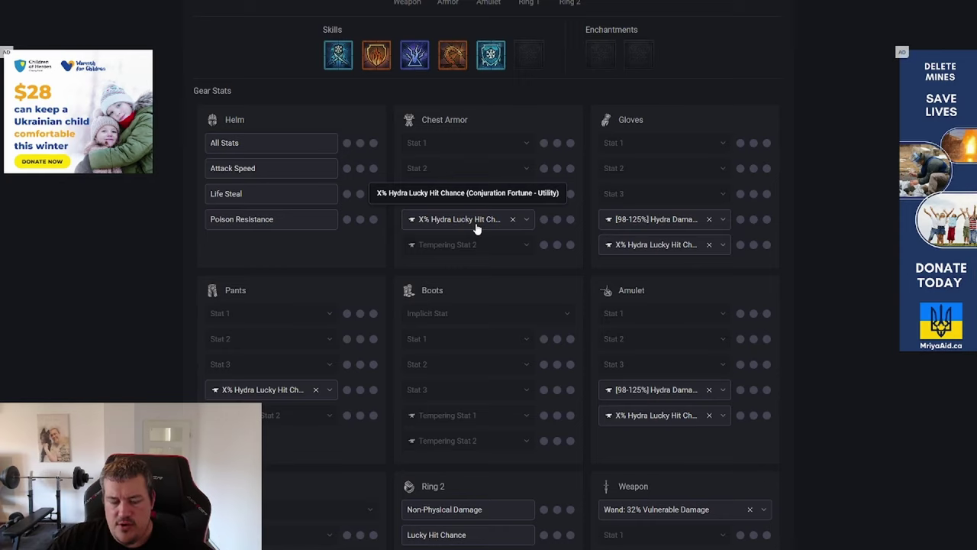
scroll(476, 228, up, 6)
Inspect the details of the Andariel's Visage helm, the last equipped skill and Tal Rasha's Iridescent Loop
mouse_move(209, 200)
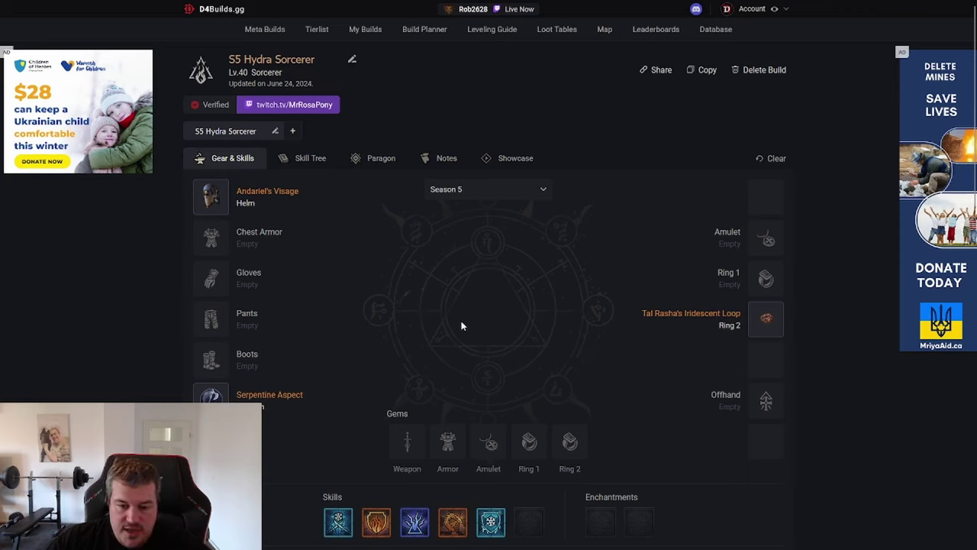
mouse_move(492, 526)
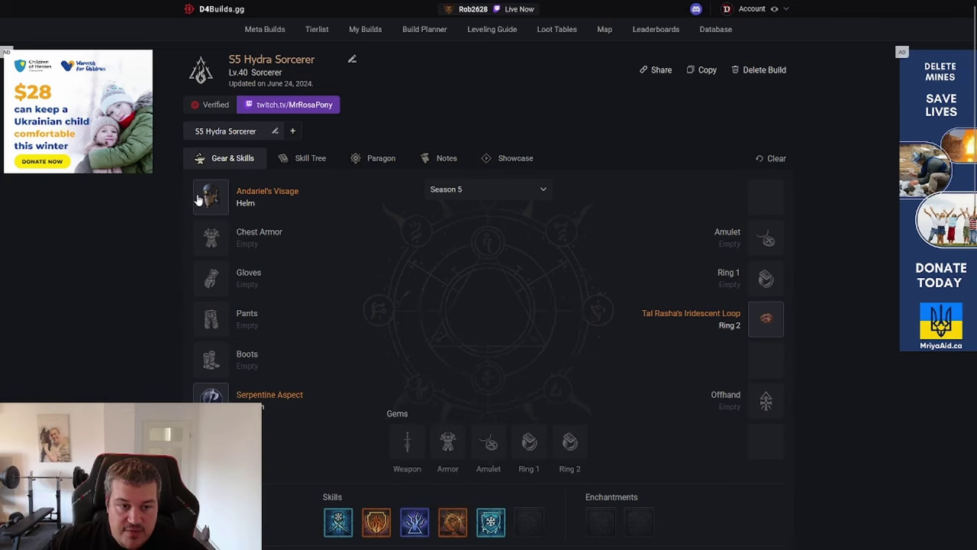
mouse_move(745, 333)
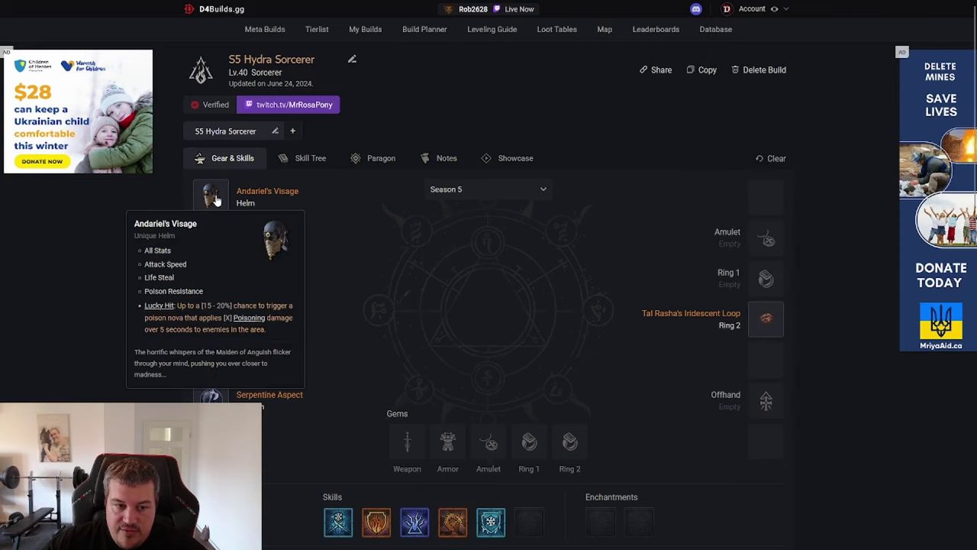
Review the Hydra tempering stats on the weapon and offhand, and inspect the weapon's Serpentine Aspect
scroll(471, 291, down, 10)
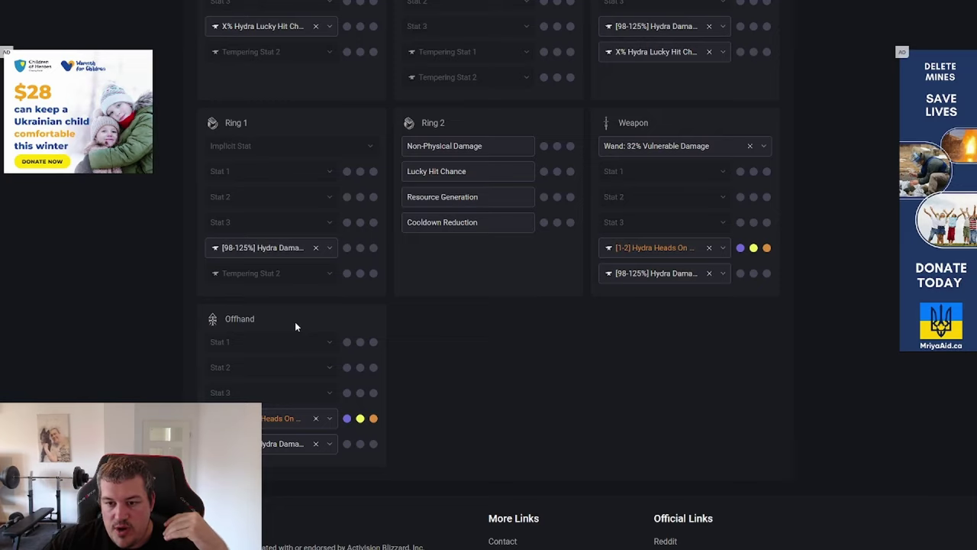
scroll(305, 322, up, 8)
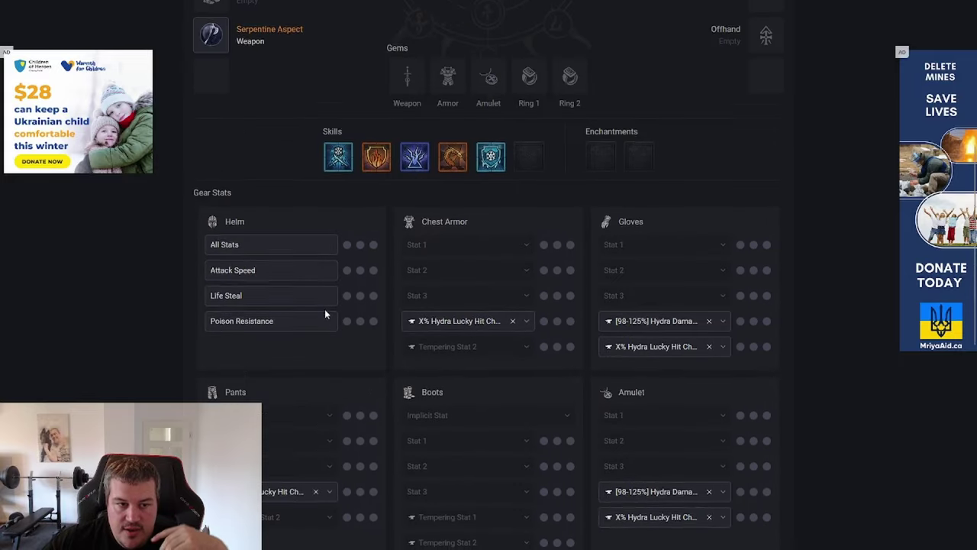
scroll(328, 315, up, 2)
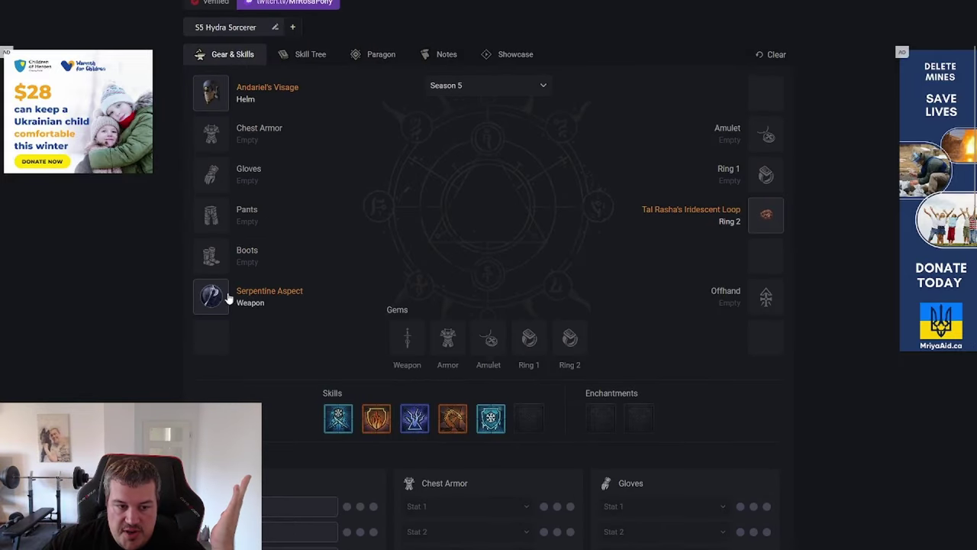
mouse_move(215, 304)
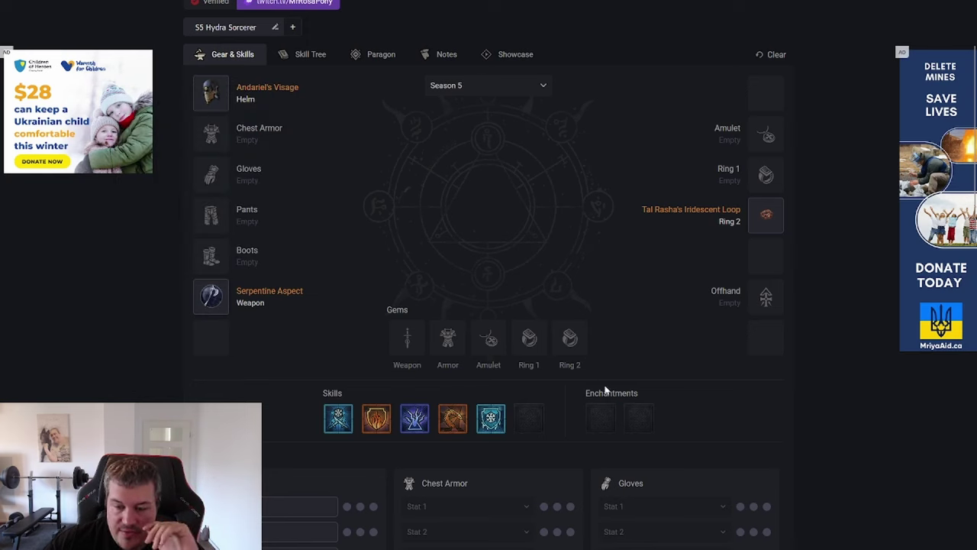
Examine the enchantment choices, including Hydra, and compare them with the gear stats without equipping any
click(603, 419)
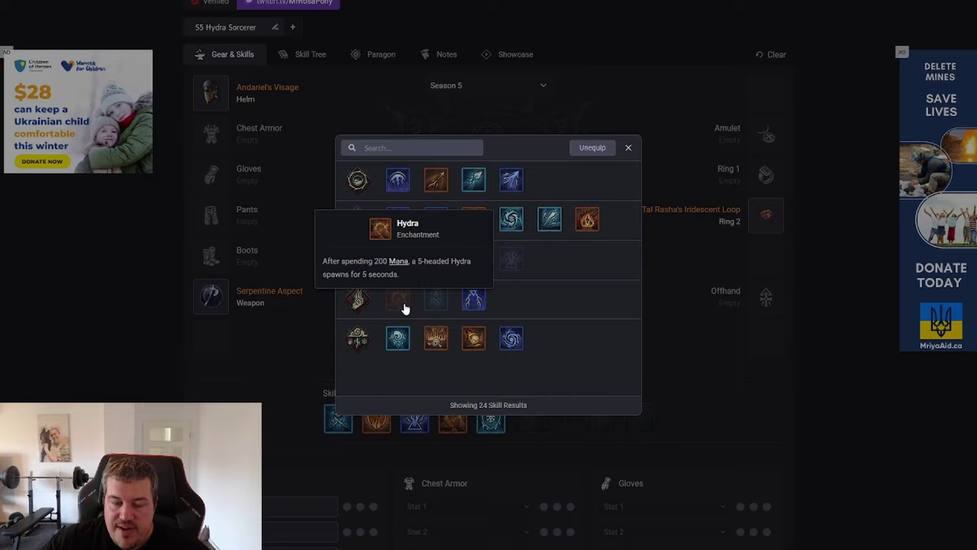
click(628, 147)
scroll(512, 286, down, 7)
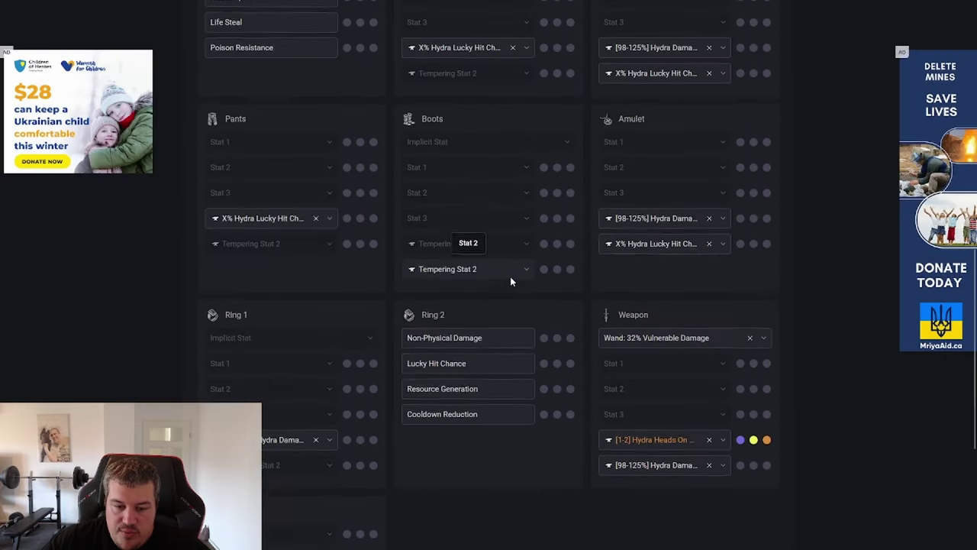
scroll(511, 282, down, 2)
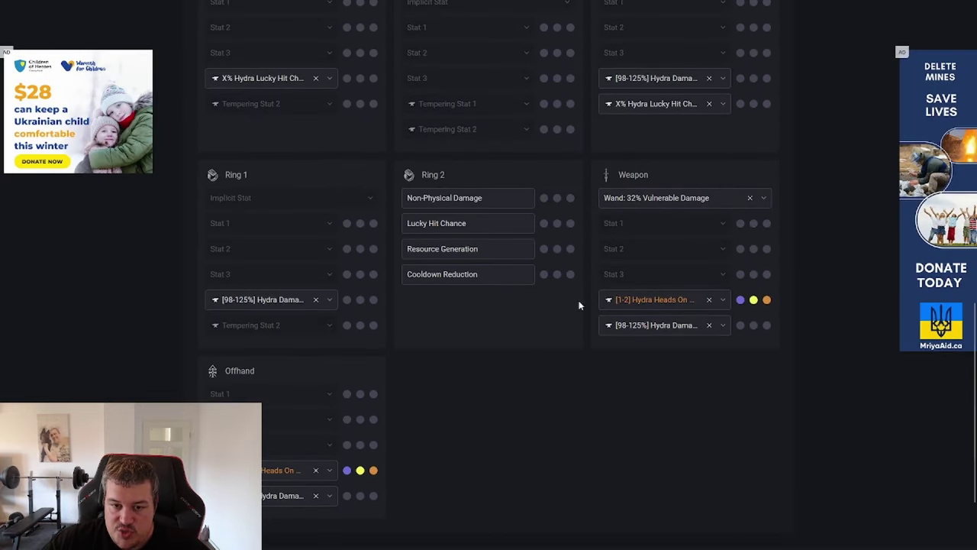
scroll(578, 306, up, 9)
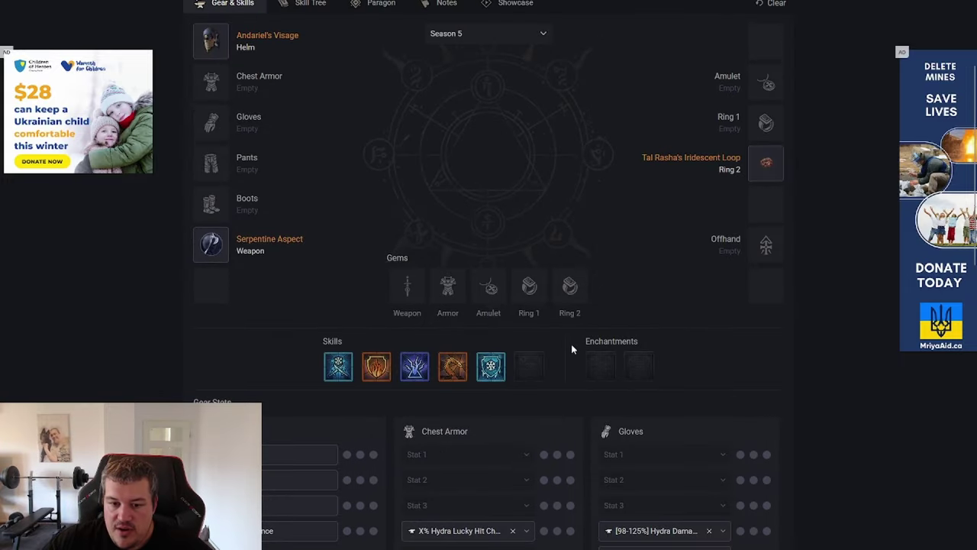
click(591, 364)
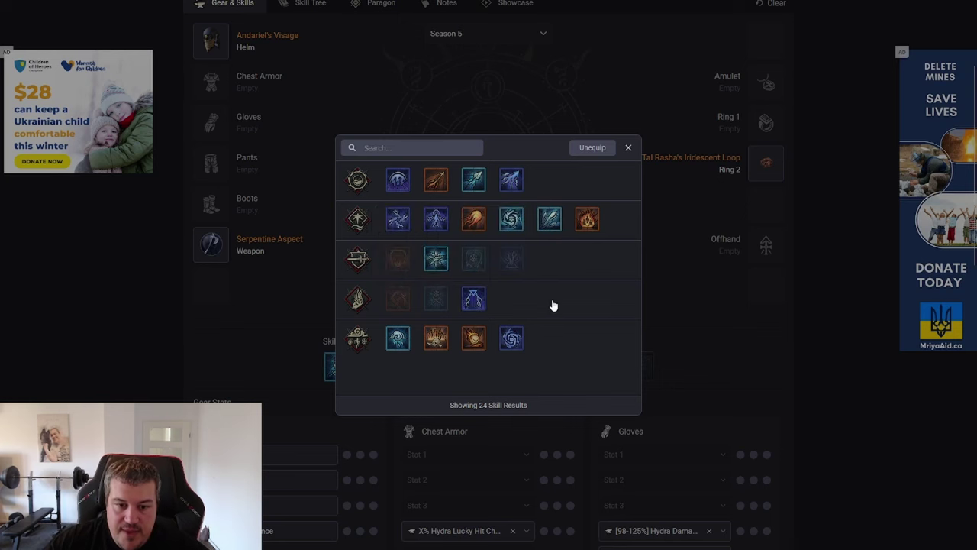
click(629, 147)
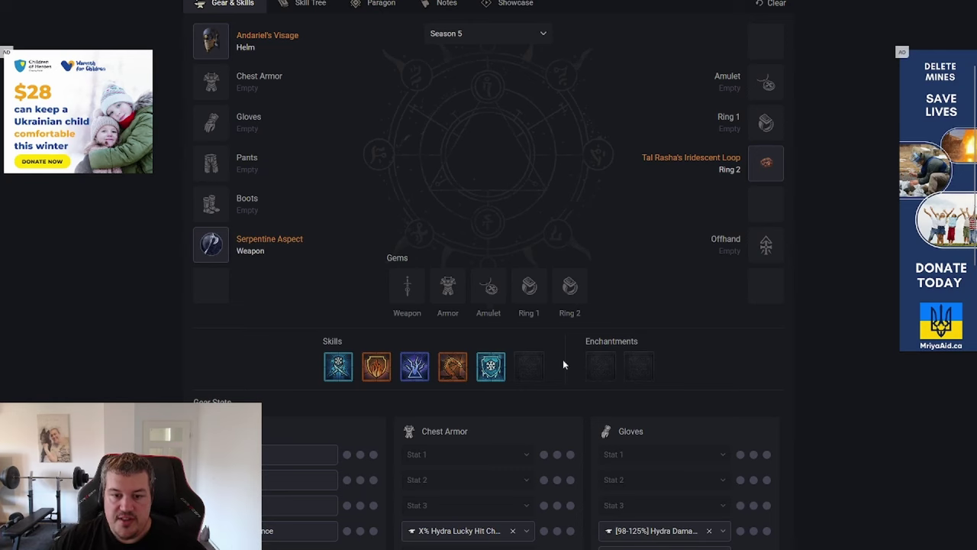
Search the amulet uniques for "frac" and read the details of Fractured Winterglass without equipping it
scroll(563, 365, up, 2)
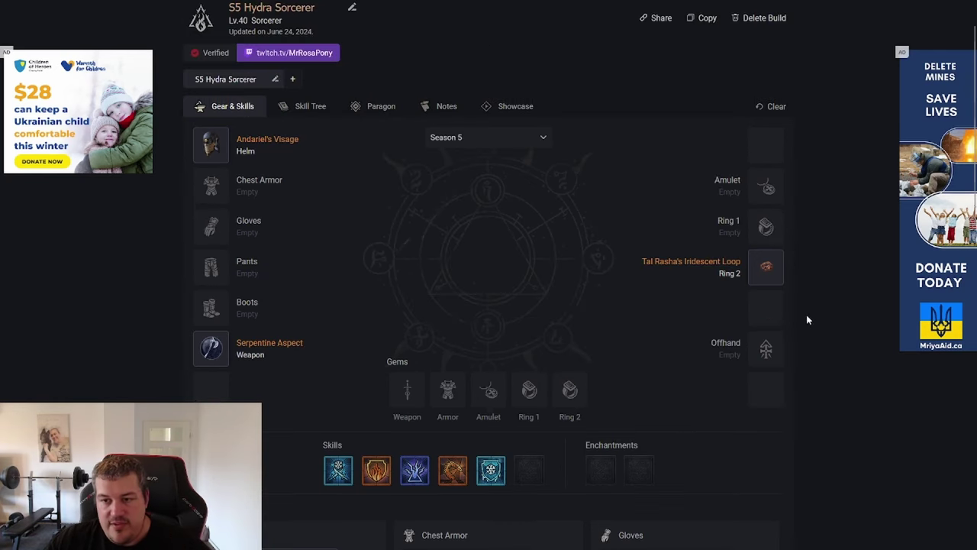
click(766, 188)
text(frac)
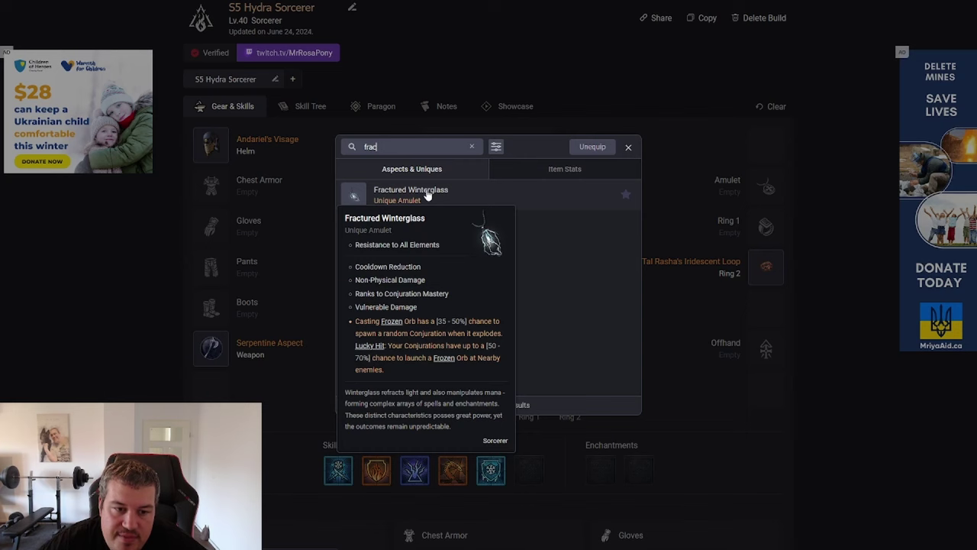
click(628, 147)
Allocate one skill point each to Frozen Orb, its first upgrade and Greater Frozen Orb in the skill tree
click(287, 107)
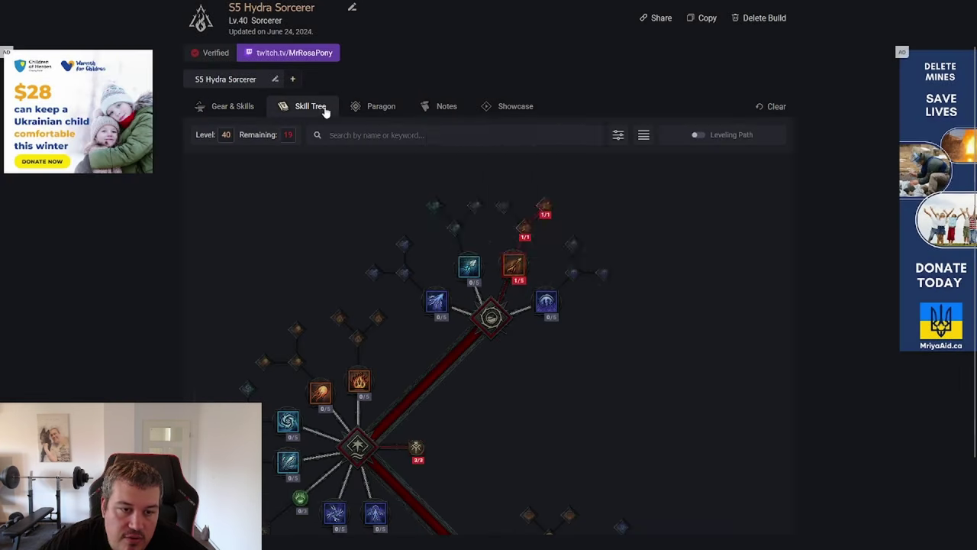
drag(557, 420, 681, 277)
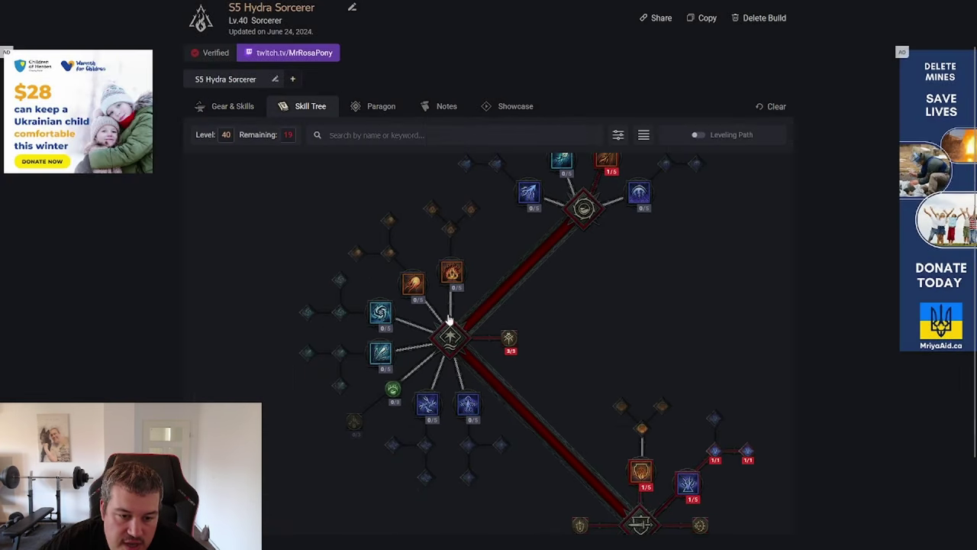
click(380, 320)
click(341, 313)
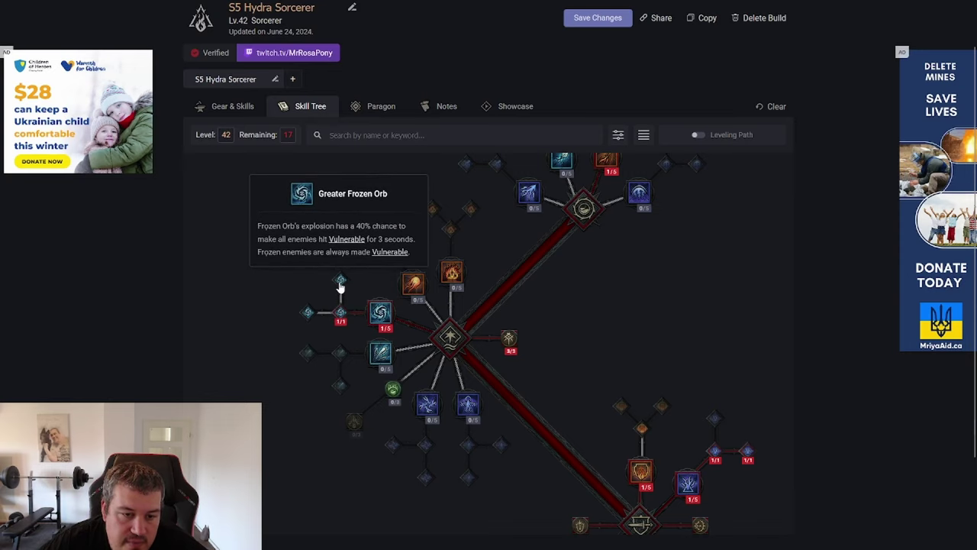
click(340, 282)
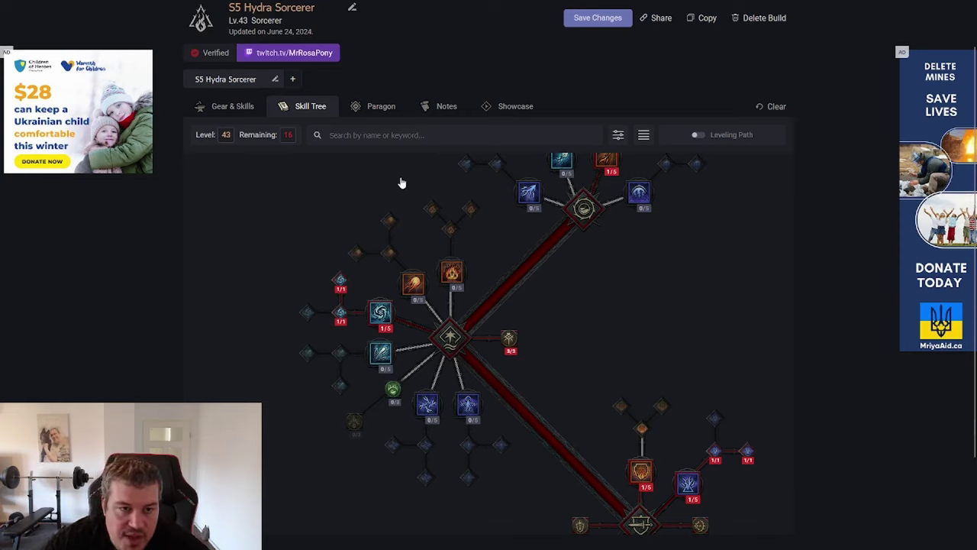
Look through the legendary paragon boards attachable to the Starting Board and read the Enchantment Master node
click(374, 109)
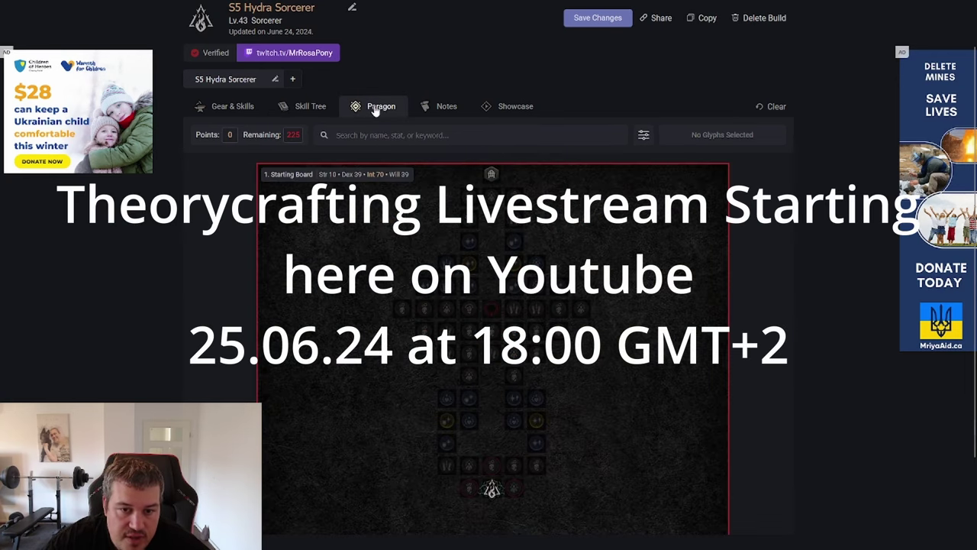
scroll(577, 255, down, 2)
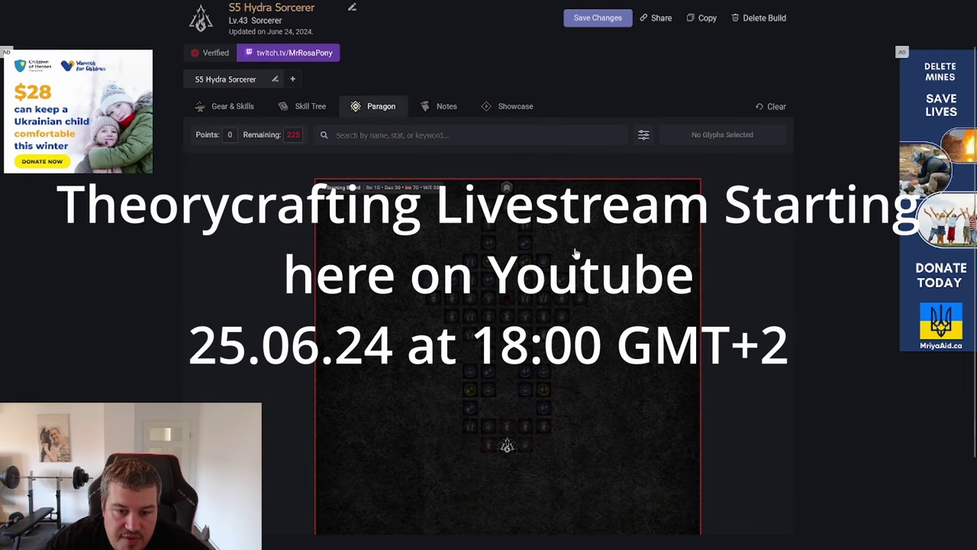
click(513, 196)
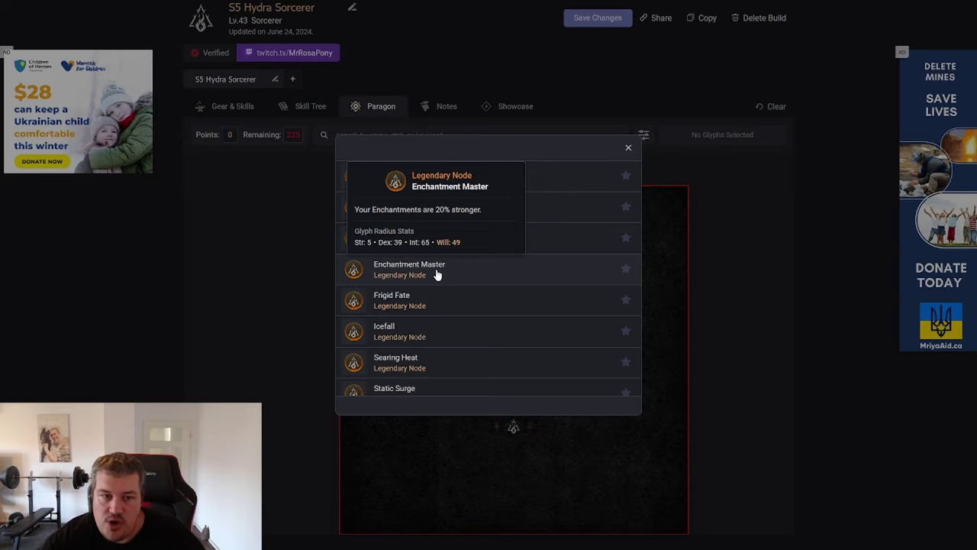
click(628, 147)
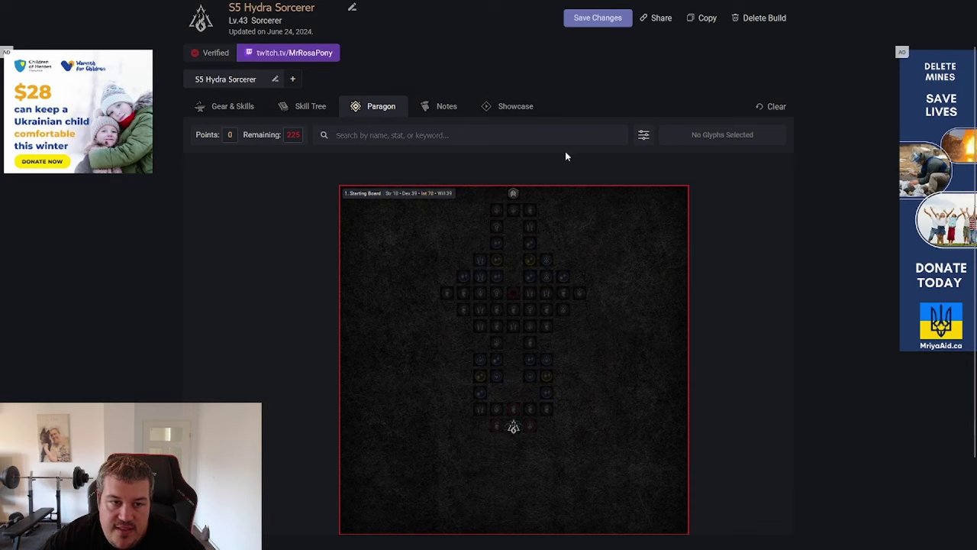
Return to the build's gear and skills and view the choices for the first enchantment slot
click(245, 106)
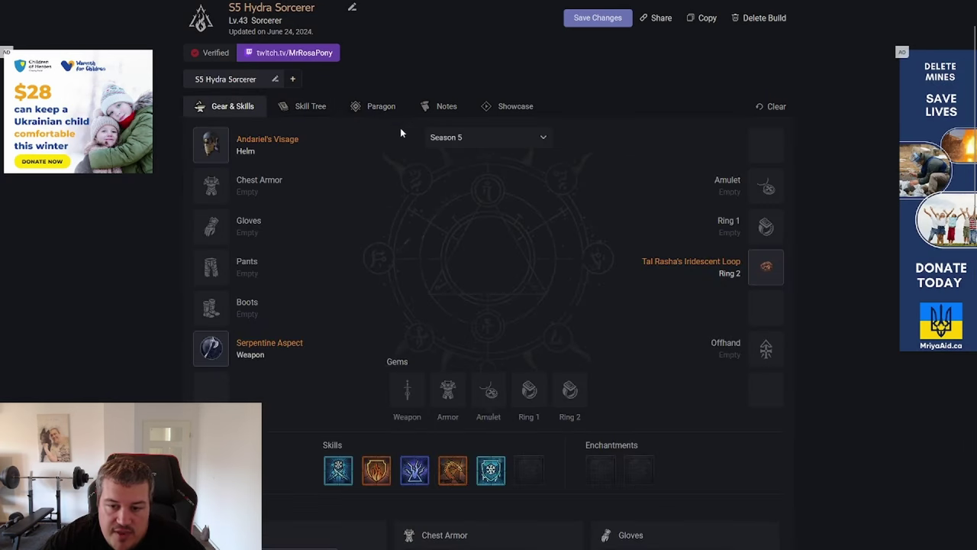
click(601, 470)
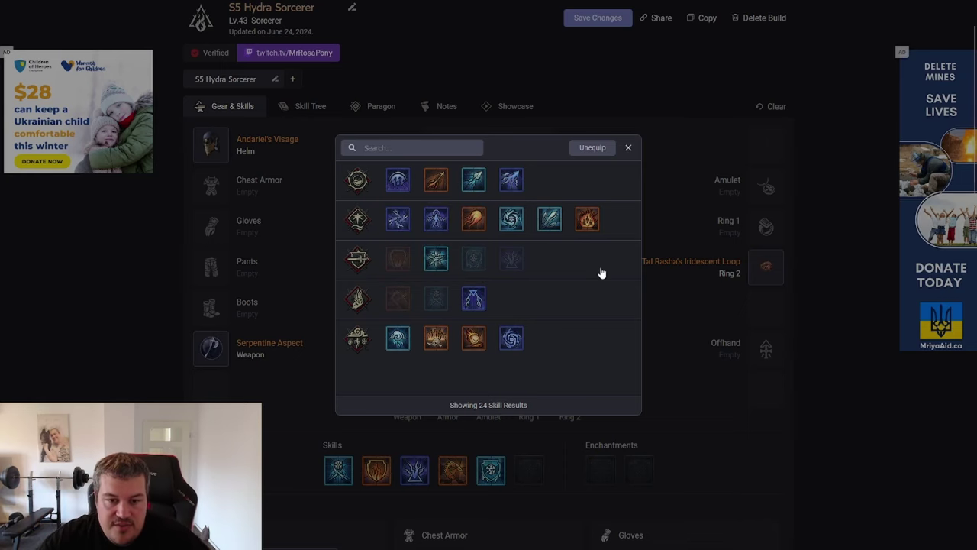
click(629, 148)
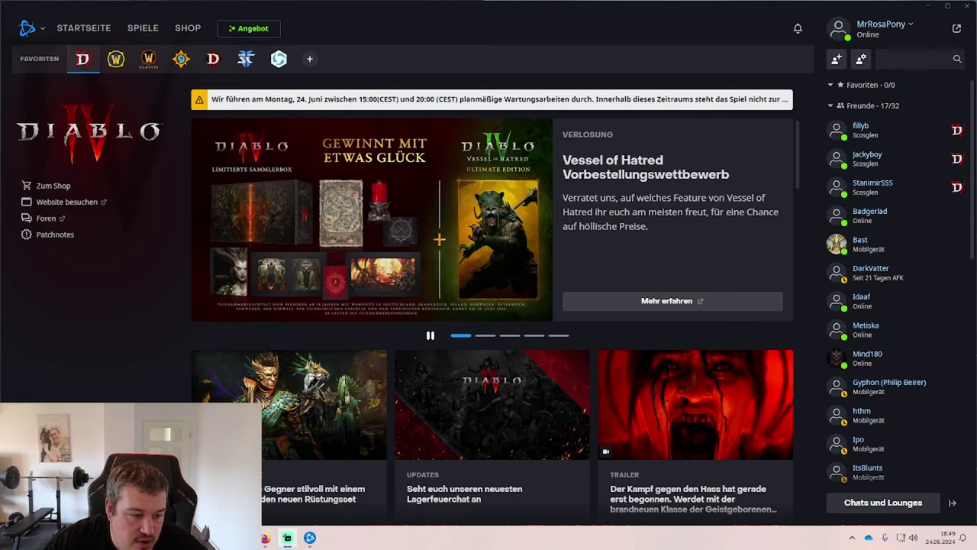
Select the Public Test Realm (PTR) version of Diablo IV in Battle.net
click(84, 416)
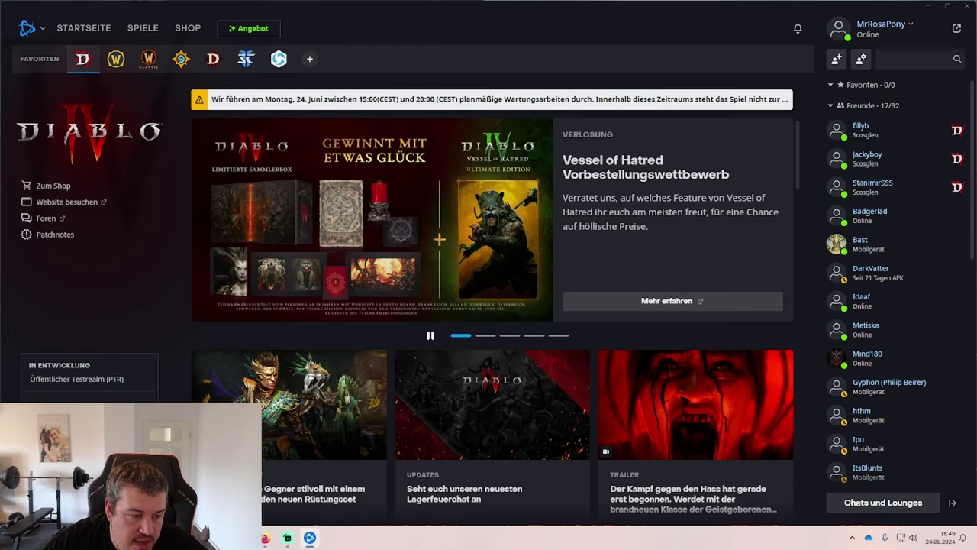
click(115, 385)
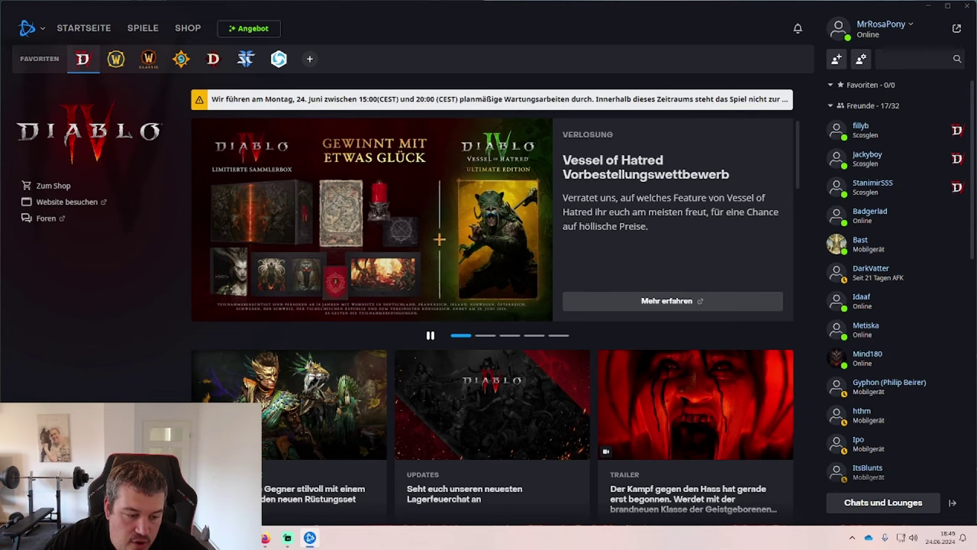